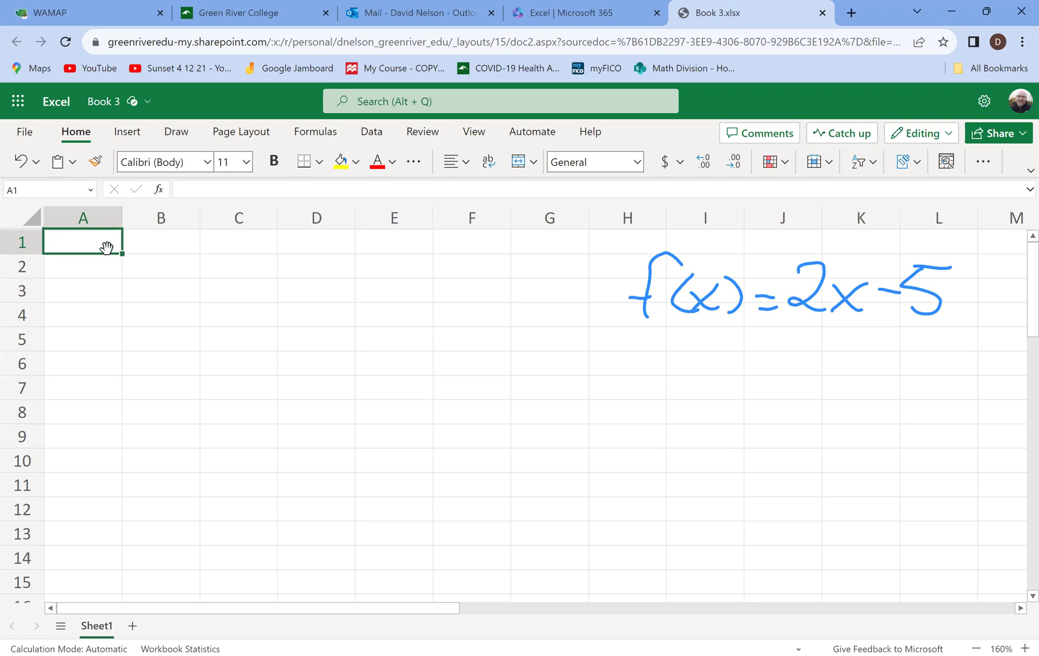
Step: Enter the column headers x in cell A1 and f(x) in cell B1
{"action": "type", "text": "x"}
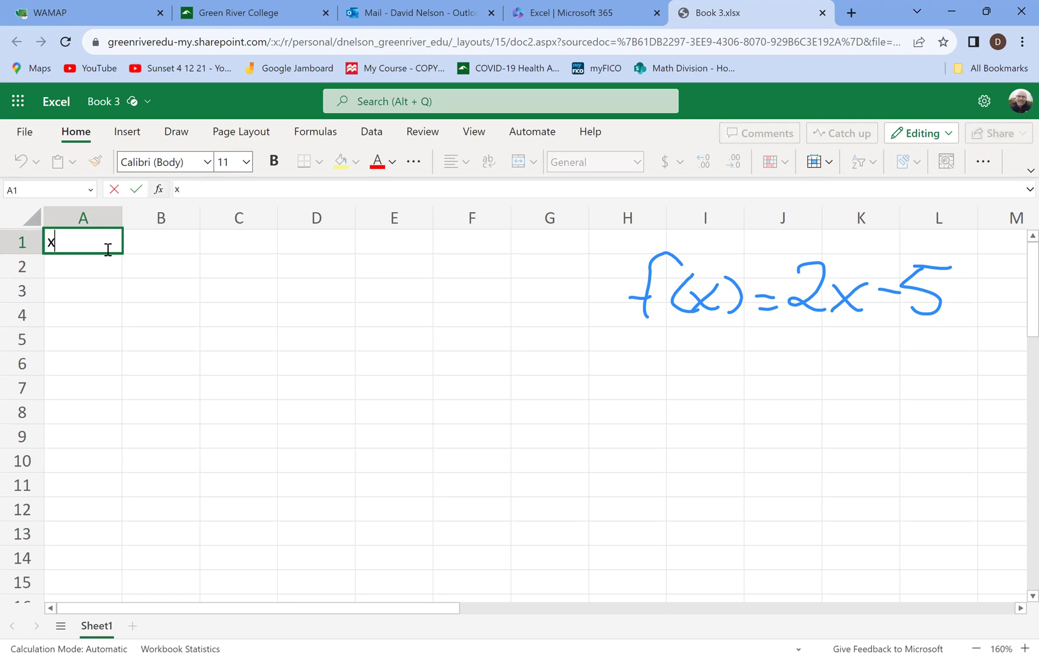
{"action": "key", "text": "Tab"}
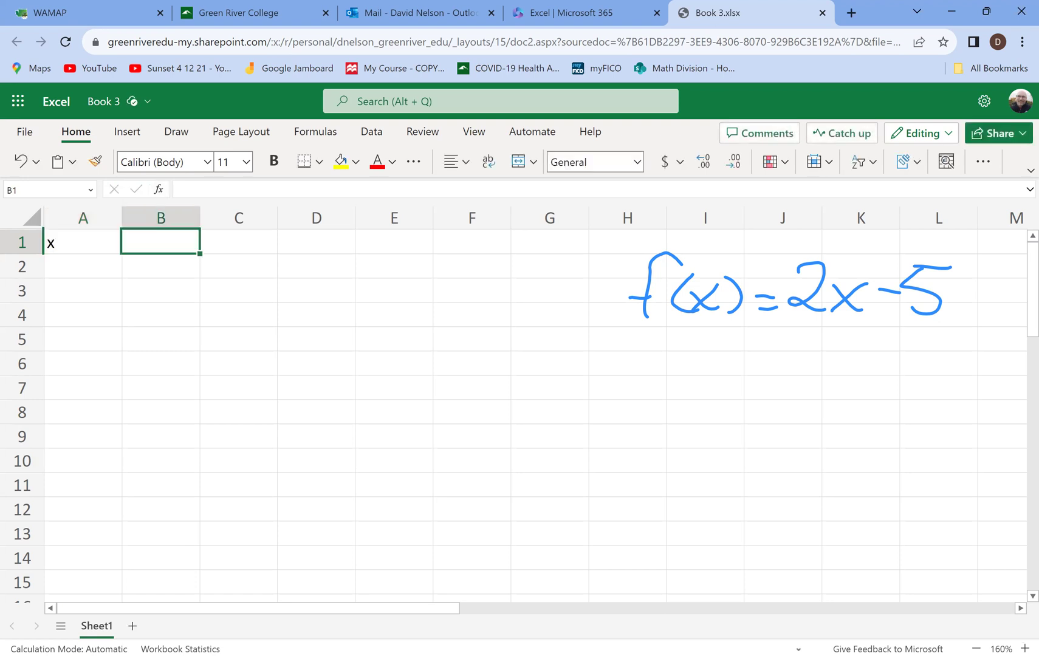
{"action": "type", "text": "f(x)"}
{"action": "key", "text": "Return"}
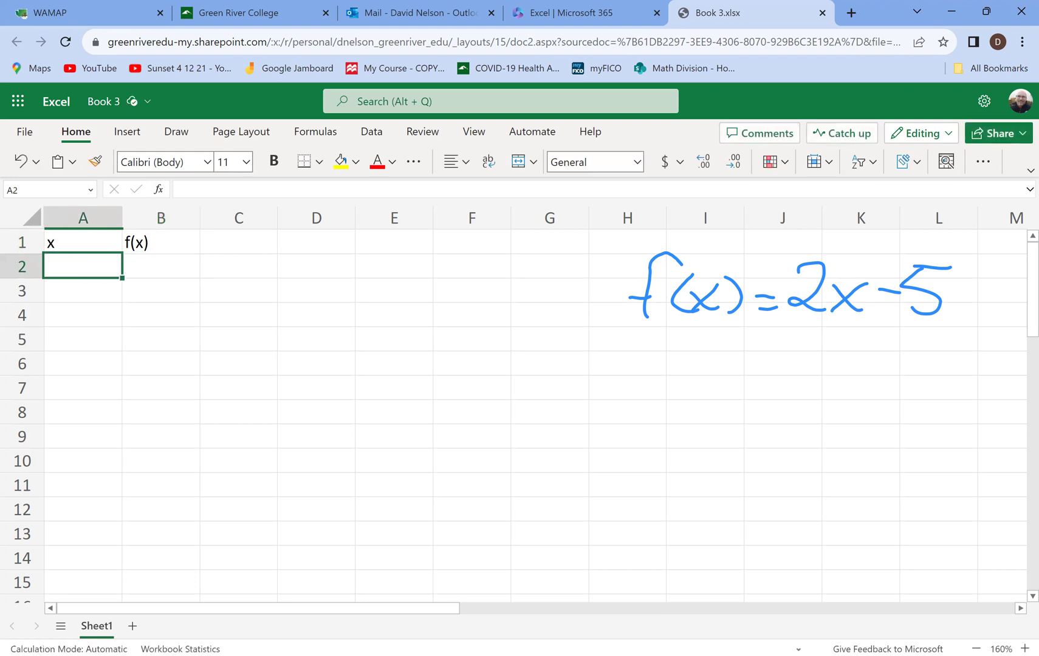
Step: Enter the x values -4, -3 and -2 in cells A2 to A4
{"action": "type", "text": "-4"}
{"action": "key", "text": "Return"}
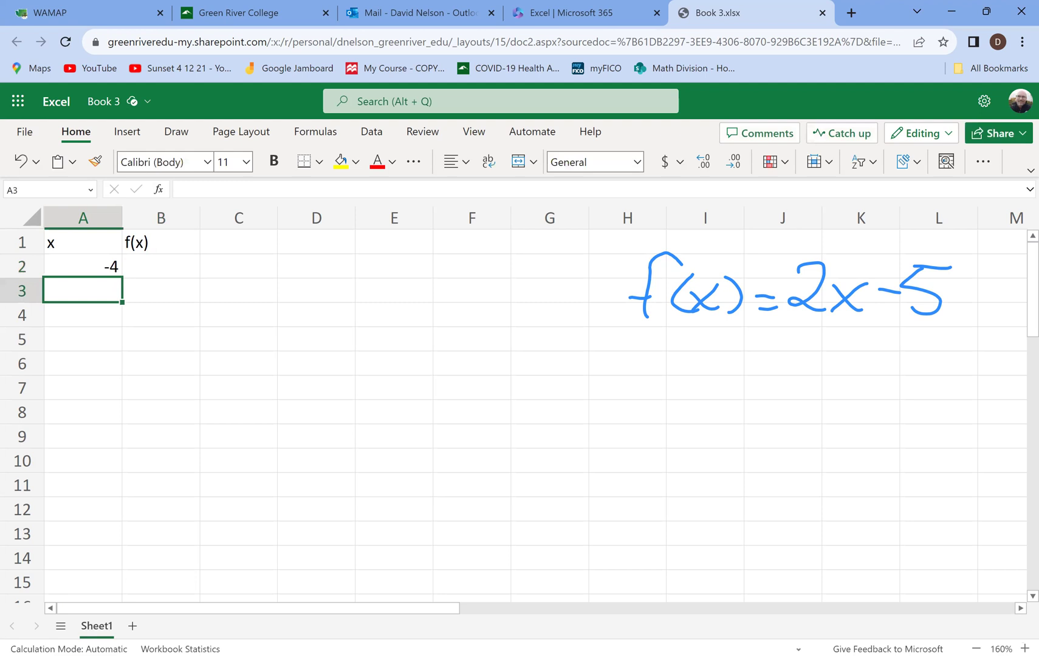
{"action": "type", "text": "-"}
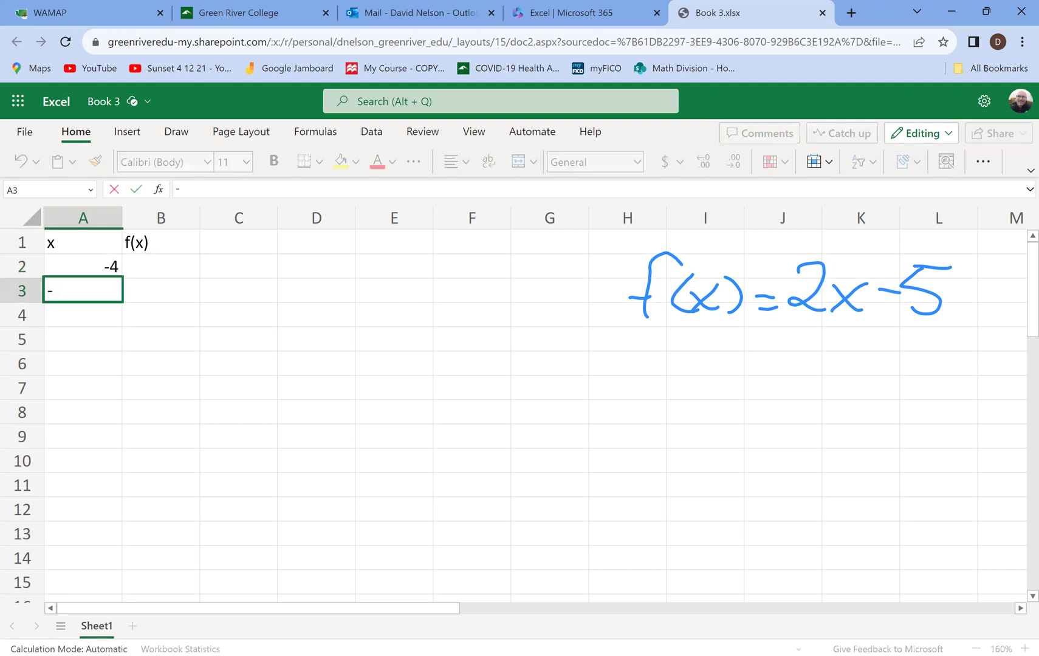
{"action": "type", "text": "3"}
{"action": "key", "text": "Return"}
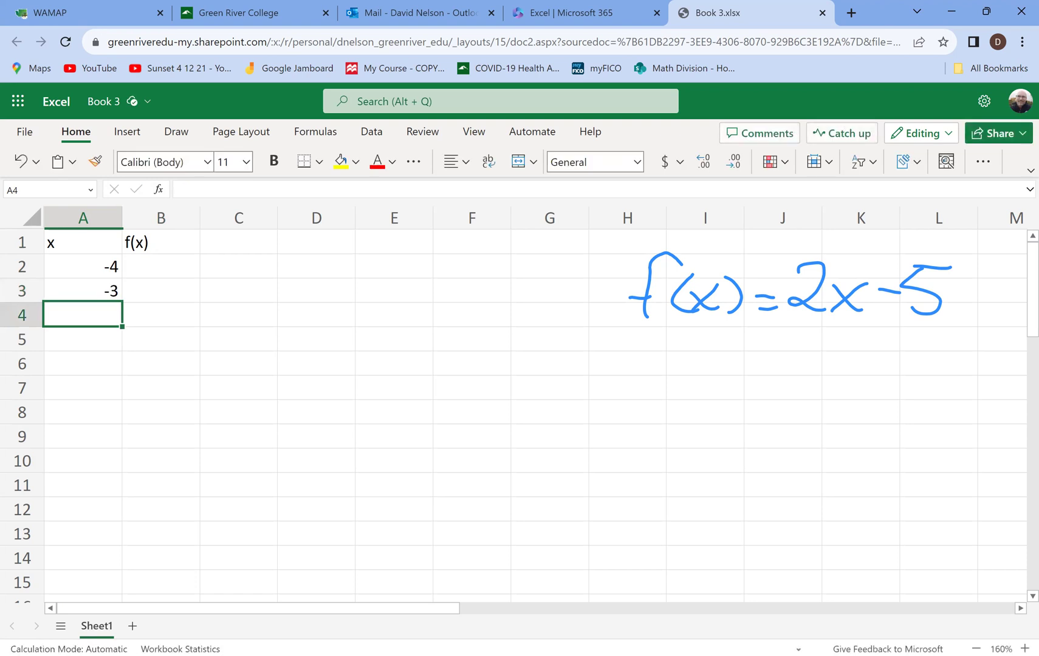
{"action": "type", "text": "-2"}
{"action": "key", "text": "Tab"}
Step: Enter the formula =2*A2-5 in cell B2 to calculate f(x) for the first x value
{"action": "key", "text": "Up"}
{"action": "key", "text": "Up"}
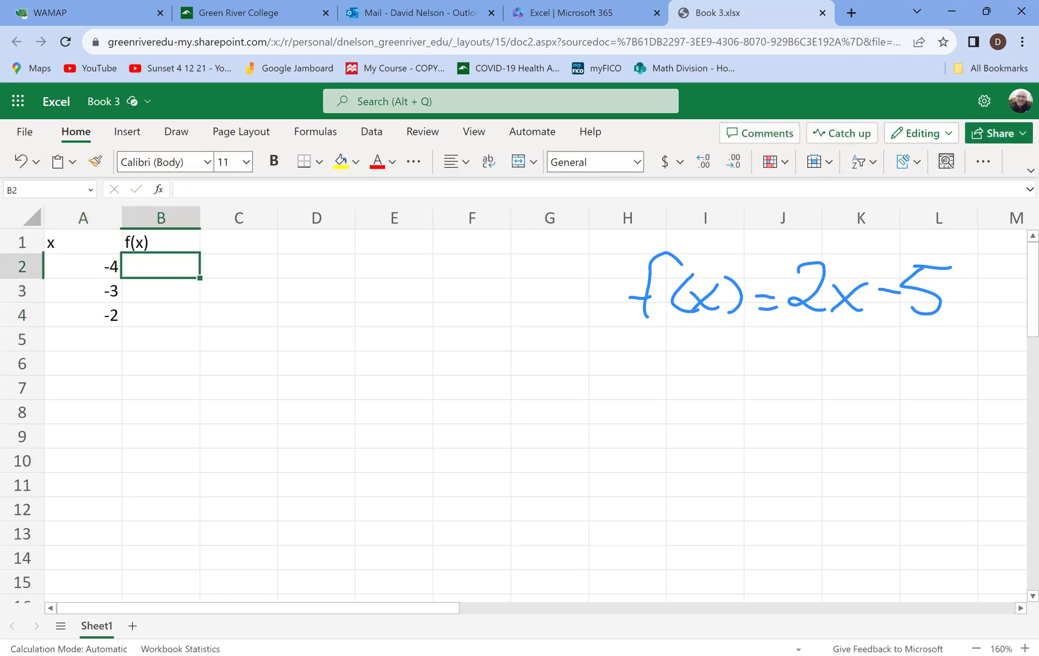
{"action": "type", "text": "="}
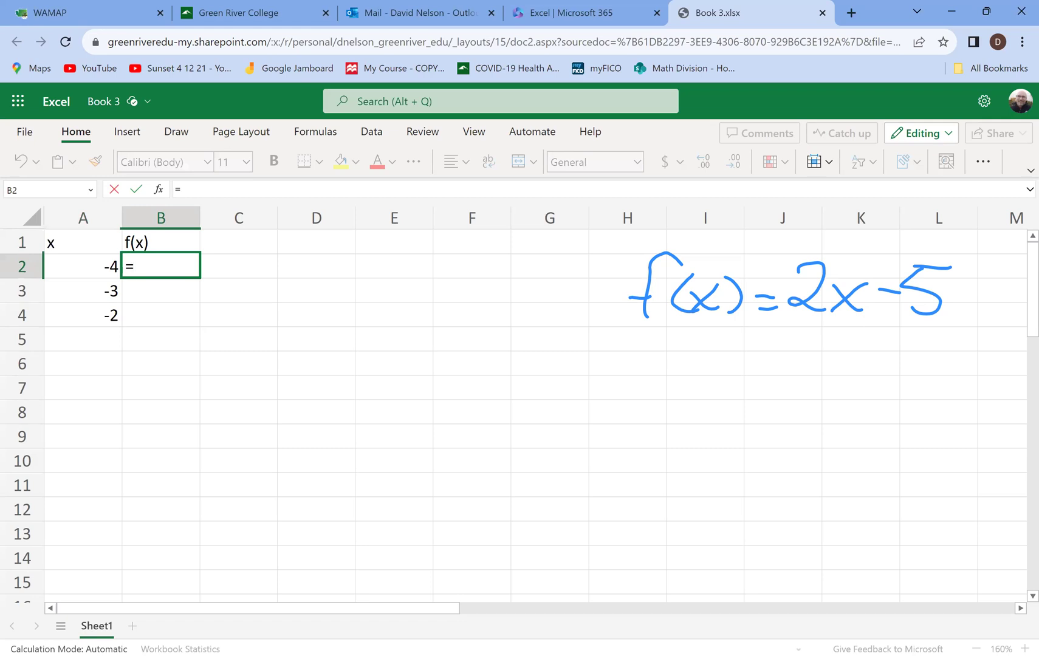
{"action": "type", "text": "2"}
{"action": "type", "text": "*"}
{"action": "left_click", "coordinate": [100, 268]}
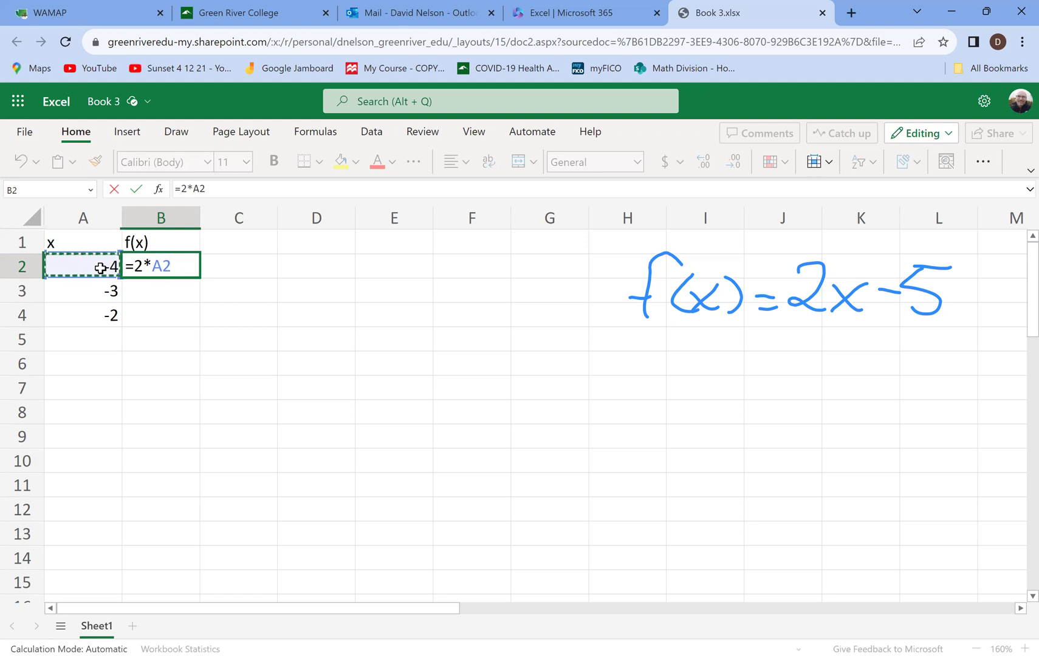
{"action": "type", "text": "-"}
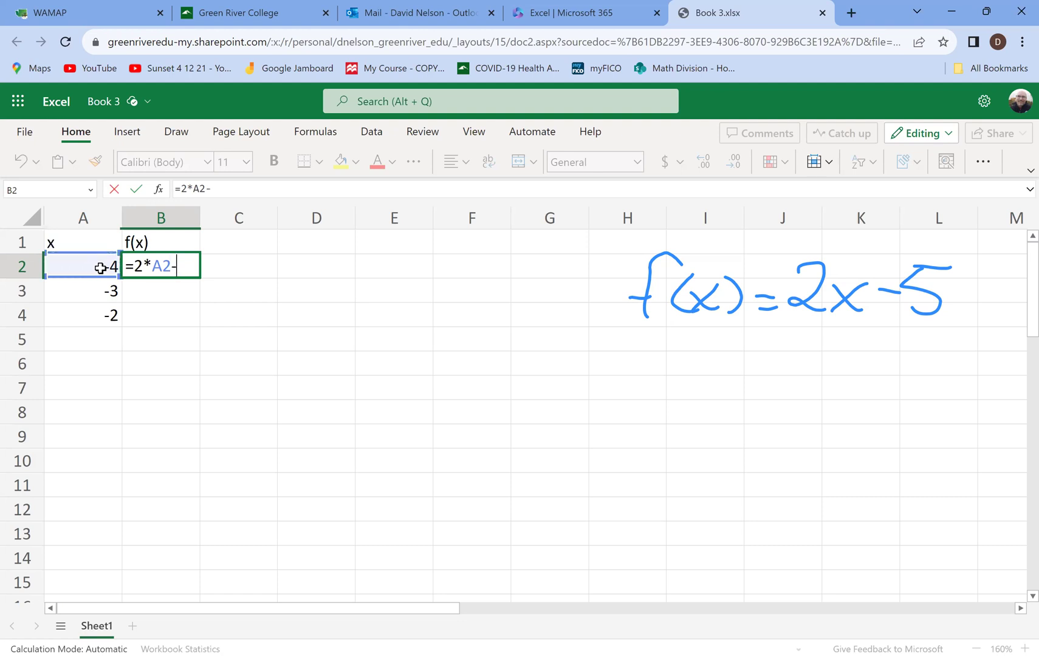
{"action": "type", "text": "5"}
{"action": "key", "text": "Return"}
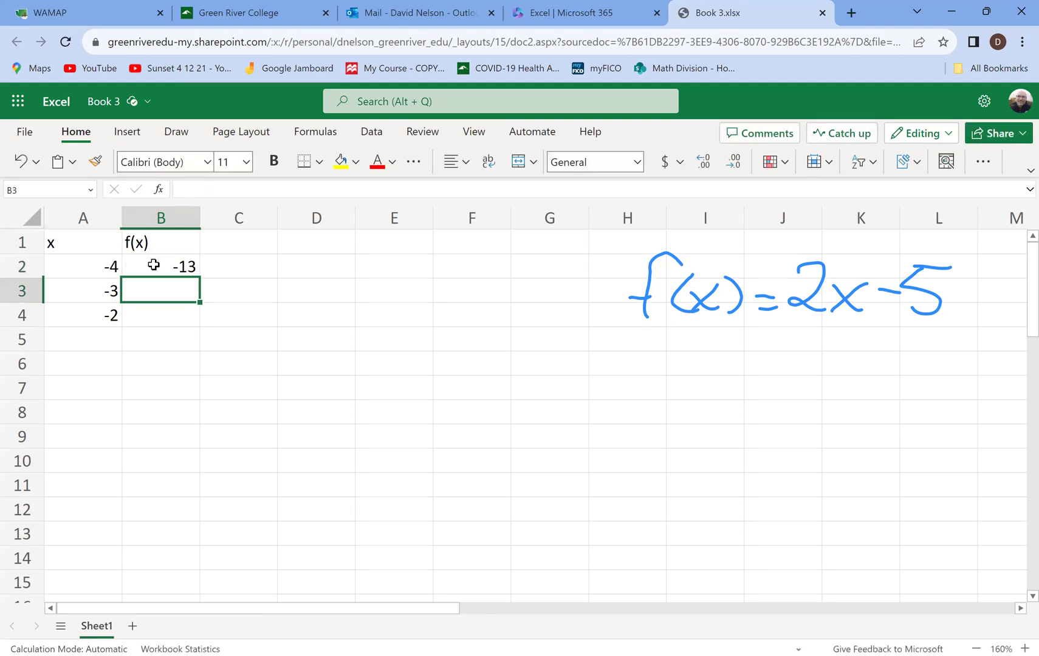
Step: Fill the B2 formula down to B4, then extend the x and f(x) columns together down to row 14
{"action": "left_click", "coordinate": [168, 267]}
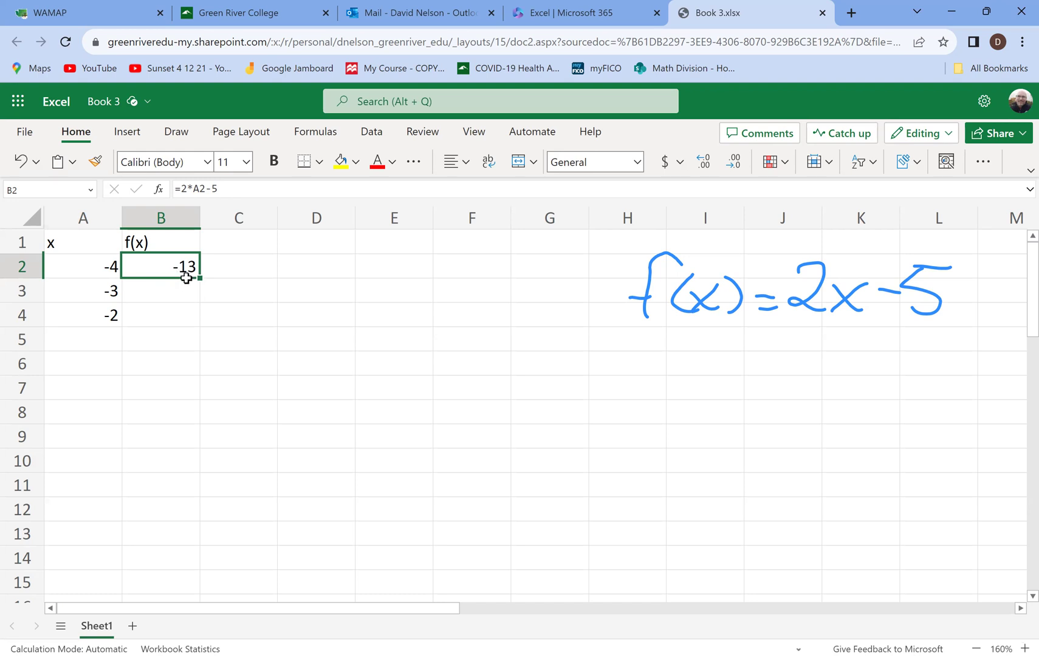
{"action": "left_click_drag", "start_coordinate": [201, 277], "coordinate": [196, 313]}
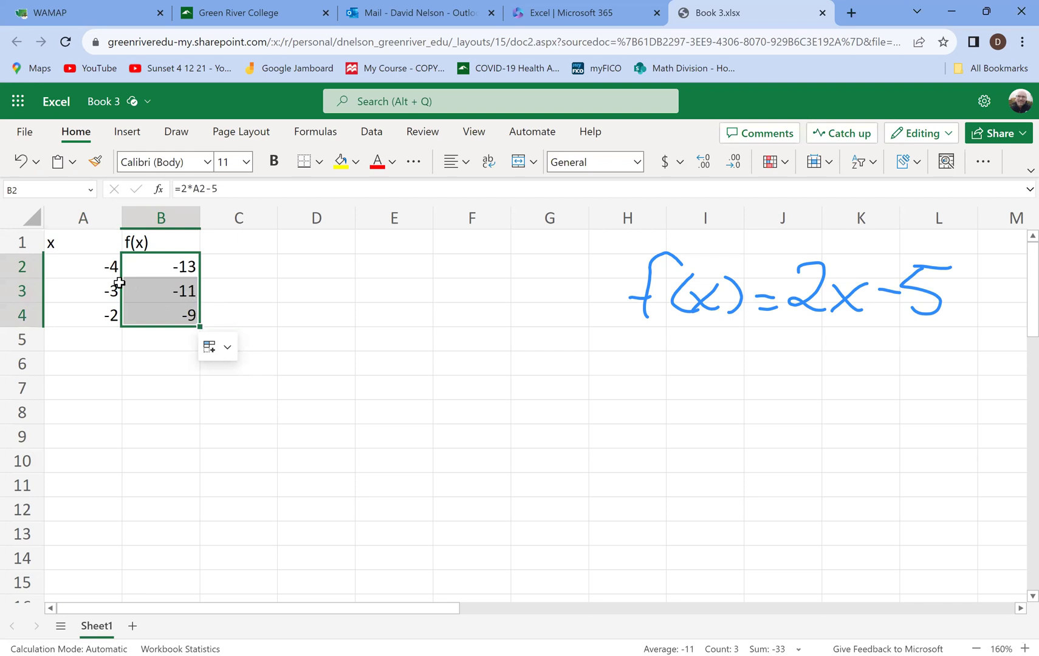
{"action": "left_click_drag", "start_coordinate": [115, 267], "coordinate": [168, 312]}
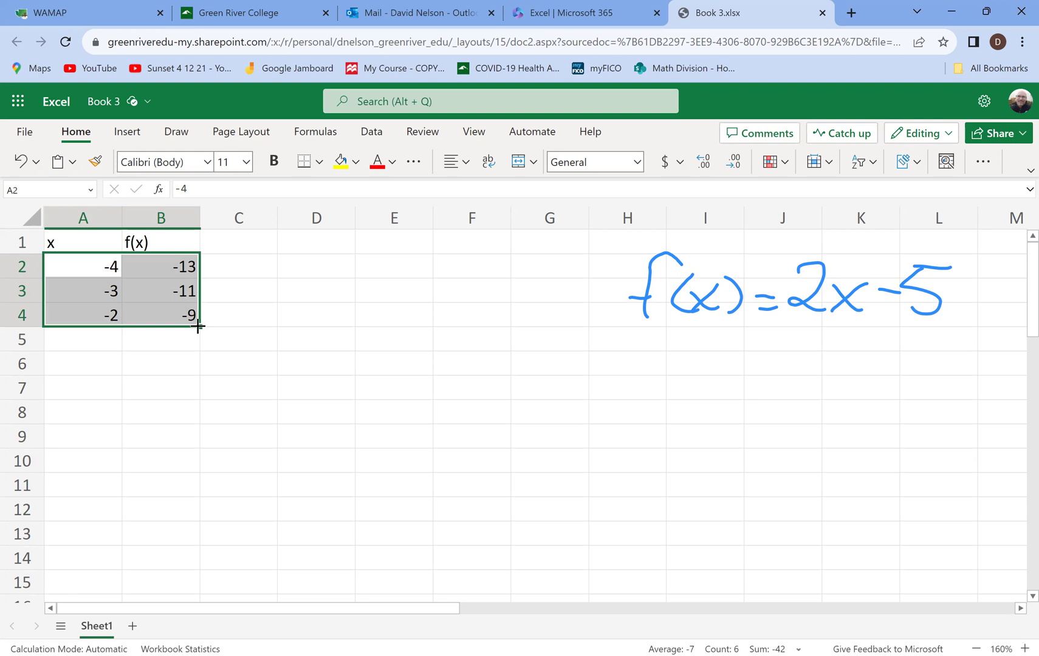
{"action": "left_click_drag", "start_coordinate": [199, 329], "coordinate": [181, 562]}
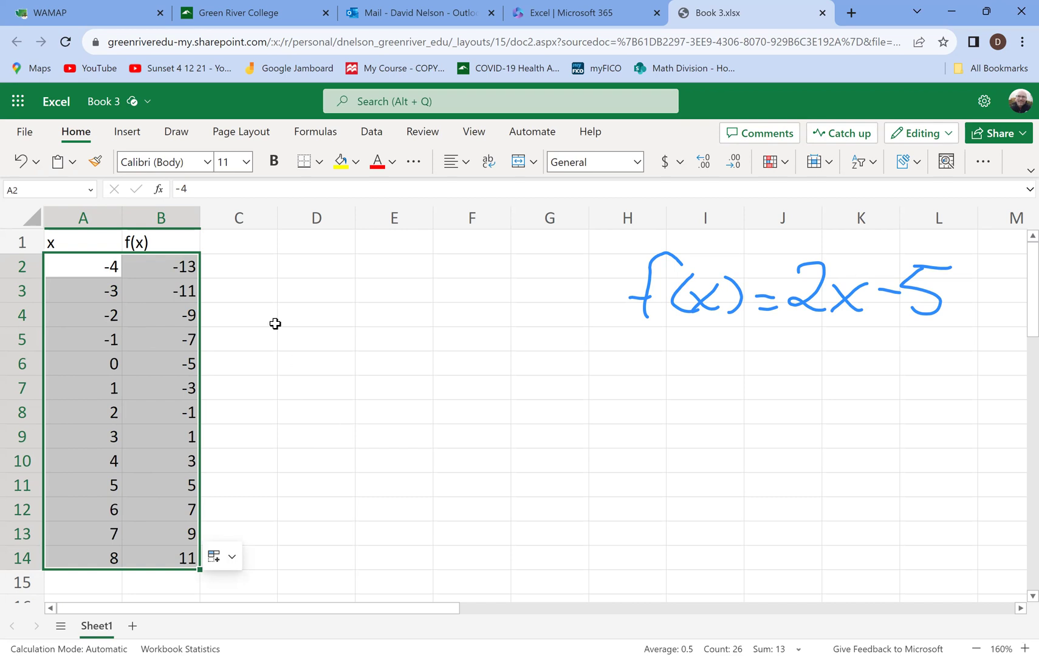
Step: Insert a line chart of A2:B14 and change its type to a line with markers
{"action": "left_click", "coordinate": [133, 136]}
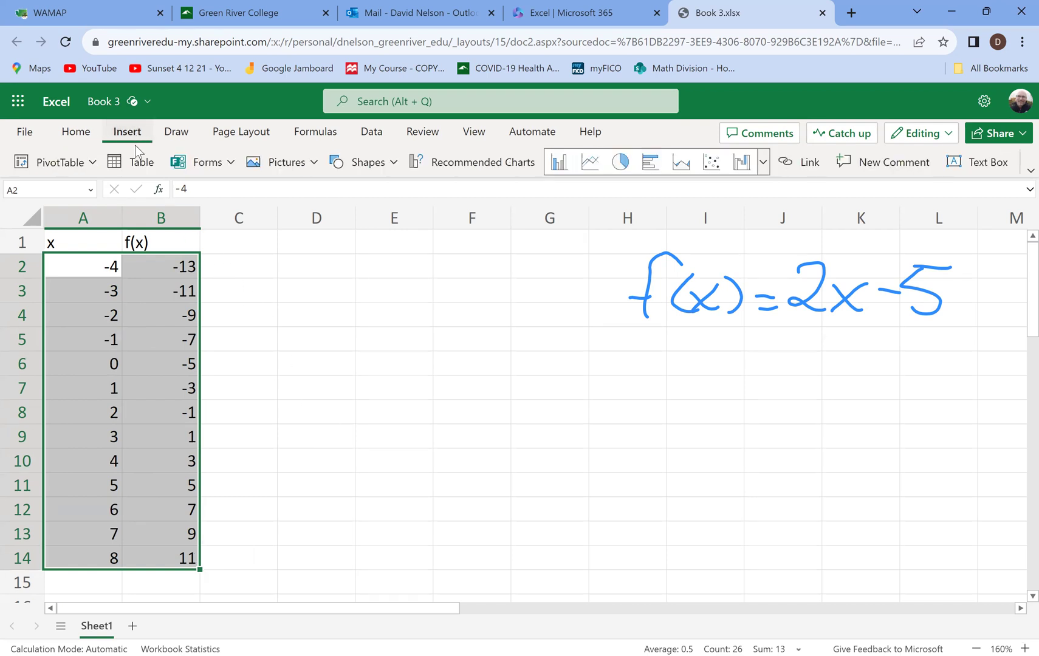
{"action": "left_click", "coordinate": [590, 166]}
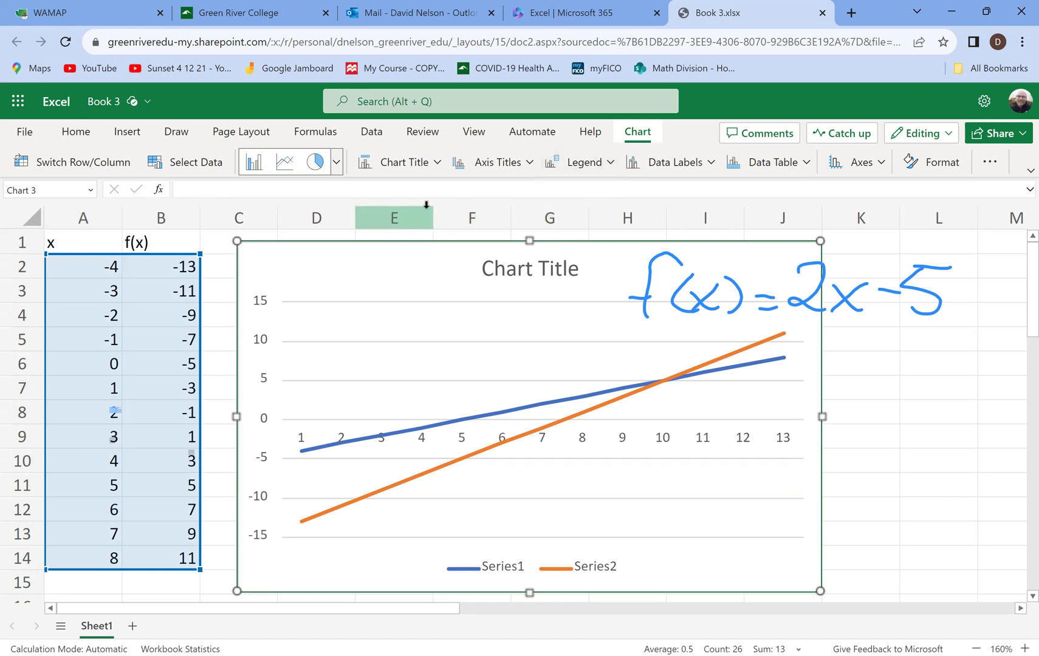
{"action": "left_click", "coordinate": [337, 163]}
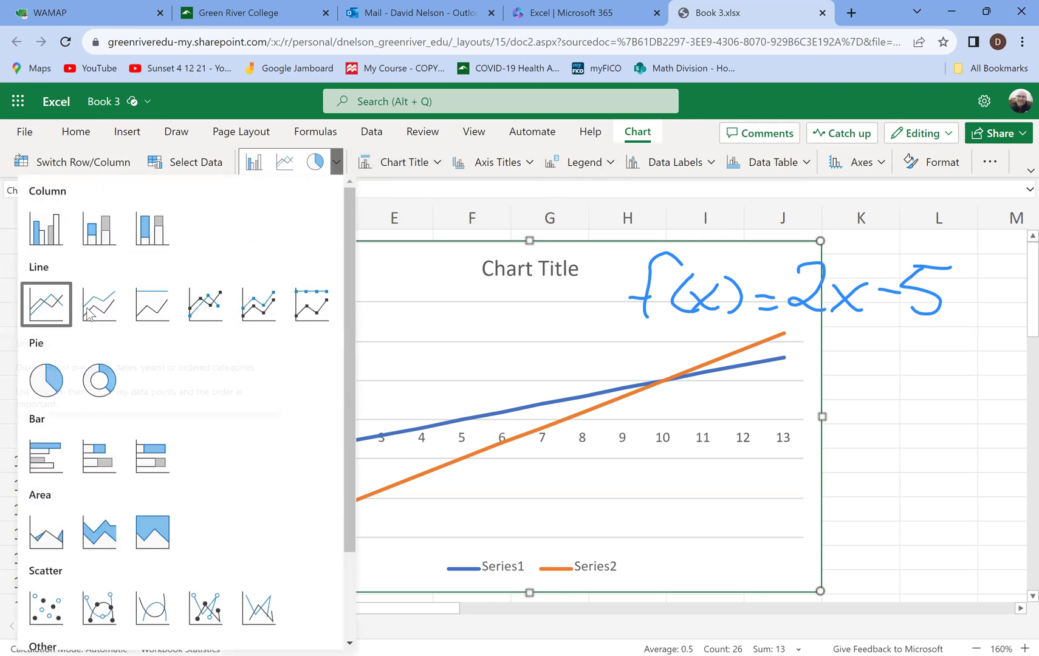
{"action": "left_click", "coordinate": [198, 310]}
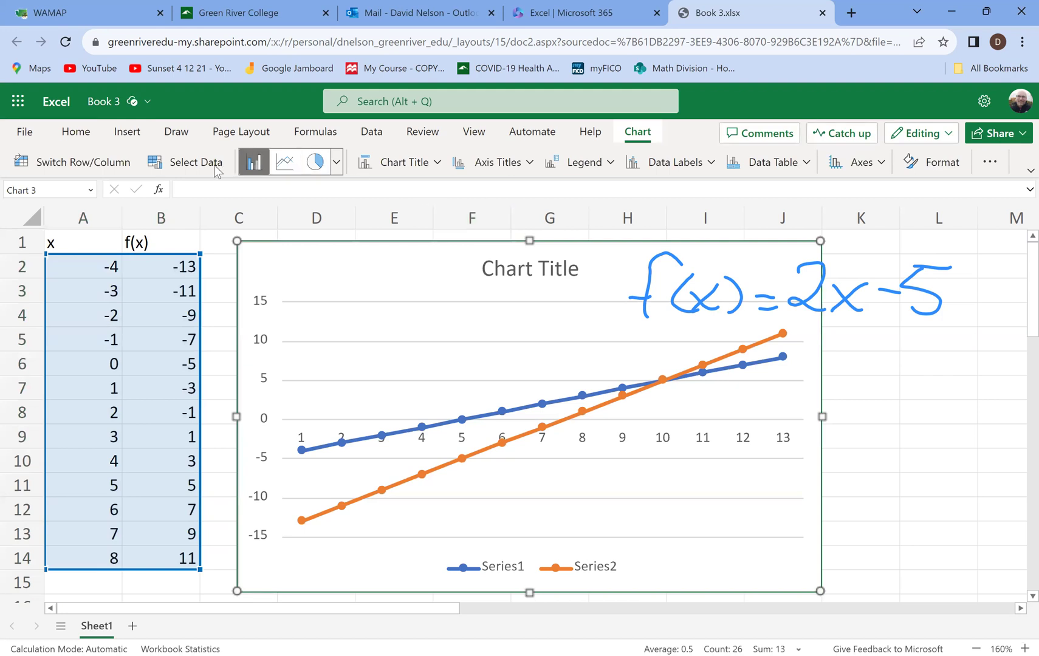
Step: Open the data selection settings of the line chart
{"action": "left_click", "coordinate": [181, 165]}
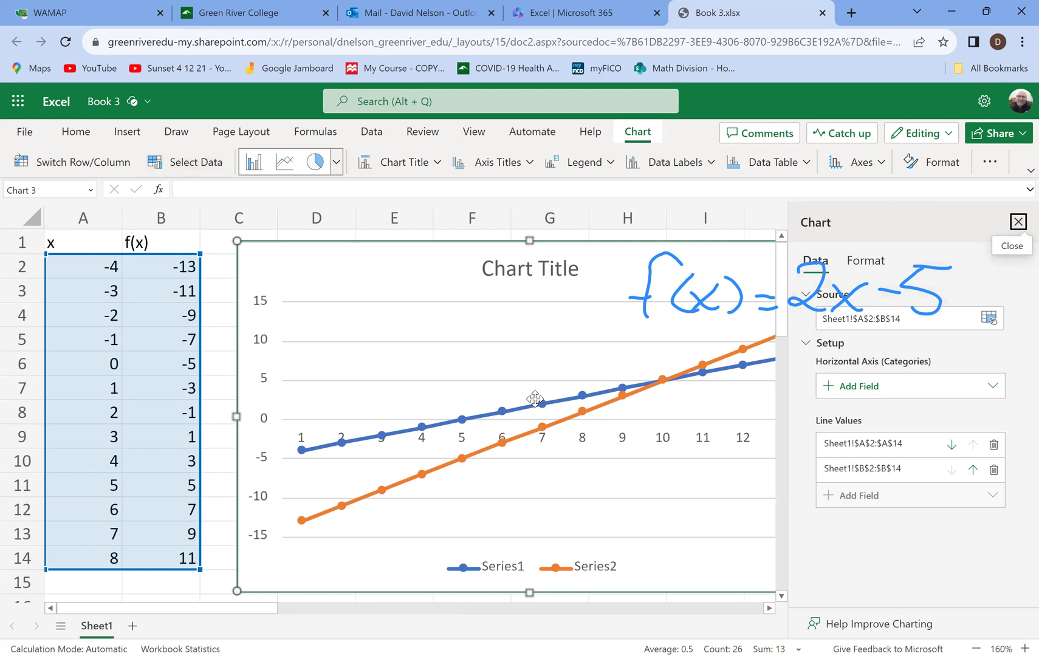
{"action": "left_click", "coordinate": [542, 431]}
{"action": "left_click", "coordinate": [538, 424]}
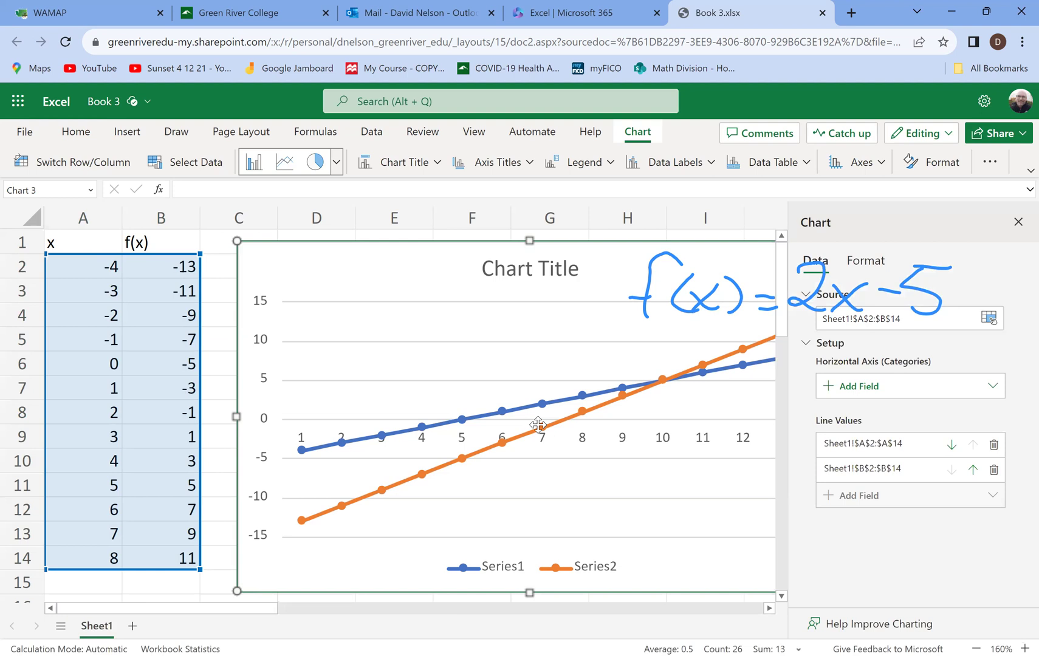
{"action": "left_click", "coordinate": [542, 428]}
{"action": "right_click", "coordinate": [543, 427]}
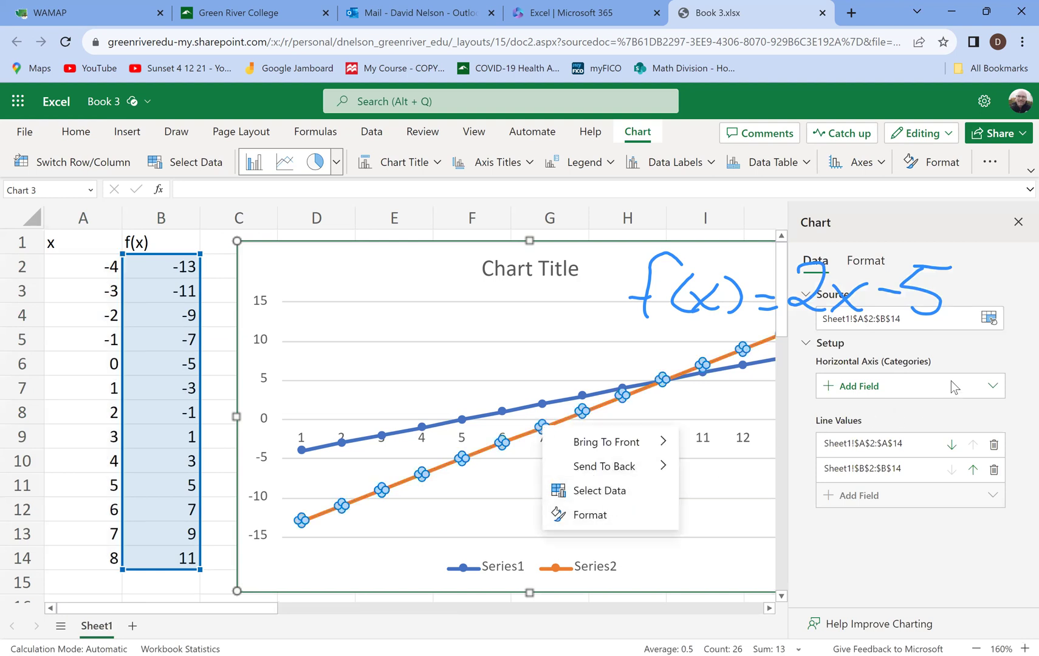
{"action": "left_click", "coordinate": [954, 361]}
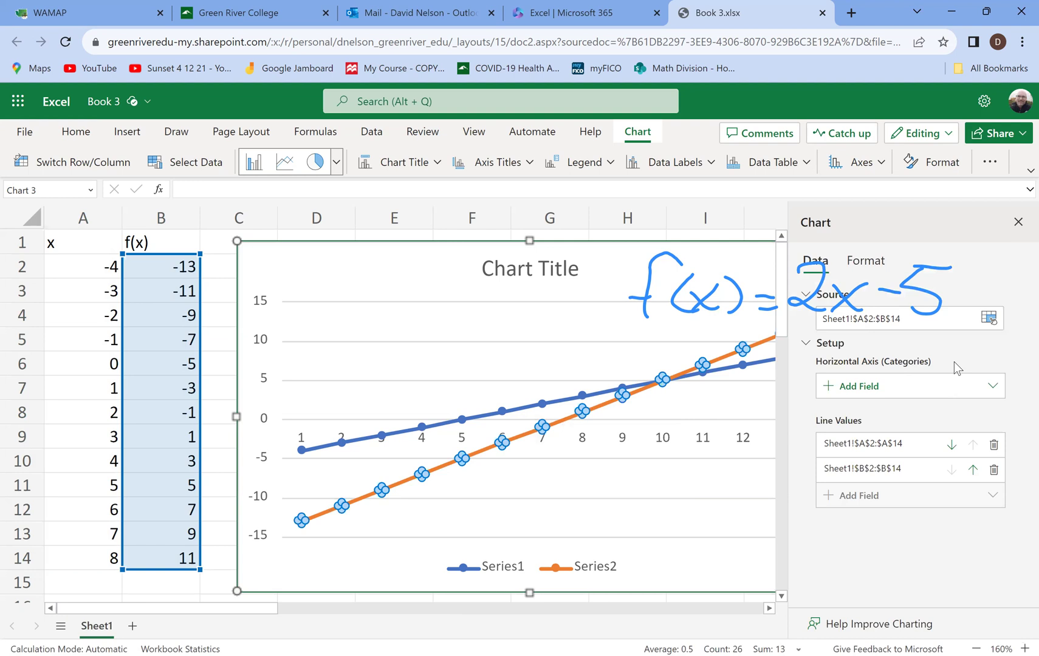
{"action": "left_click", "coordinate": [698, 460]}
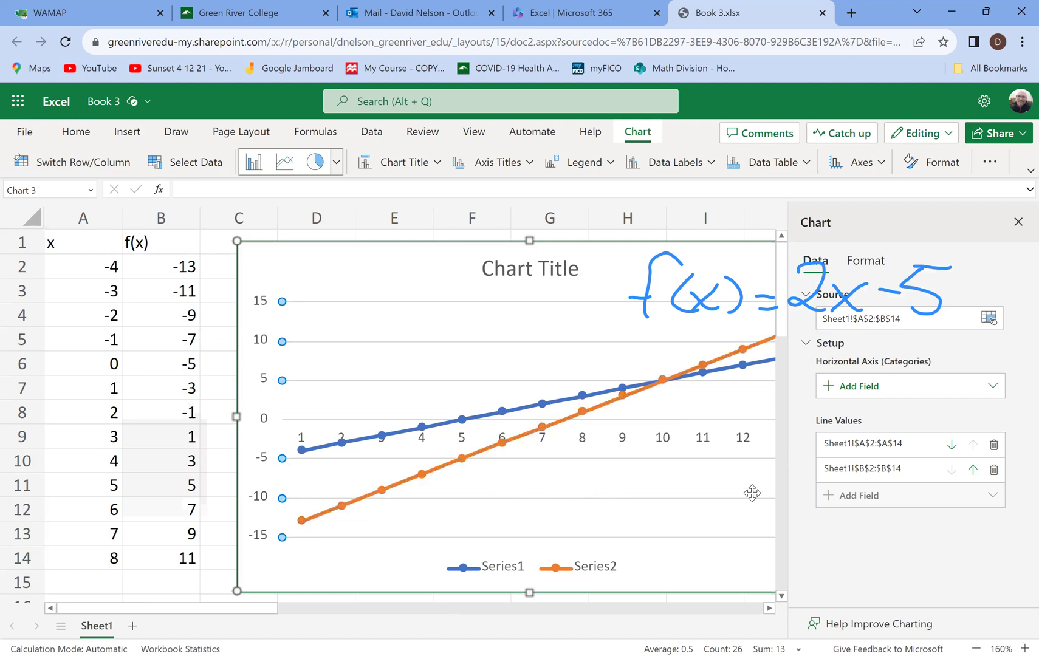
Step: Set A2:A14 as the chart's horizontal axis categories and remove A2:A14 from the line values
{"action": "left_click", "coordinate": [853, 392]}
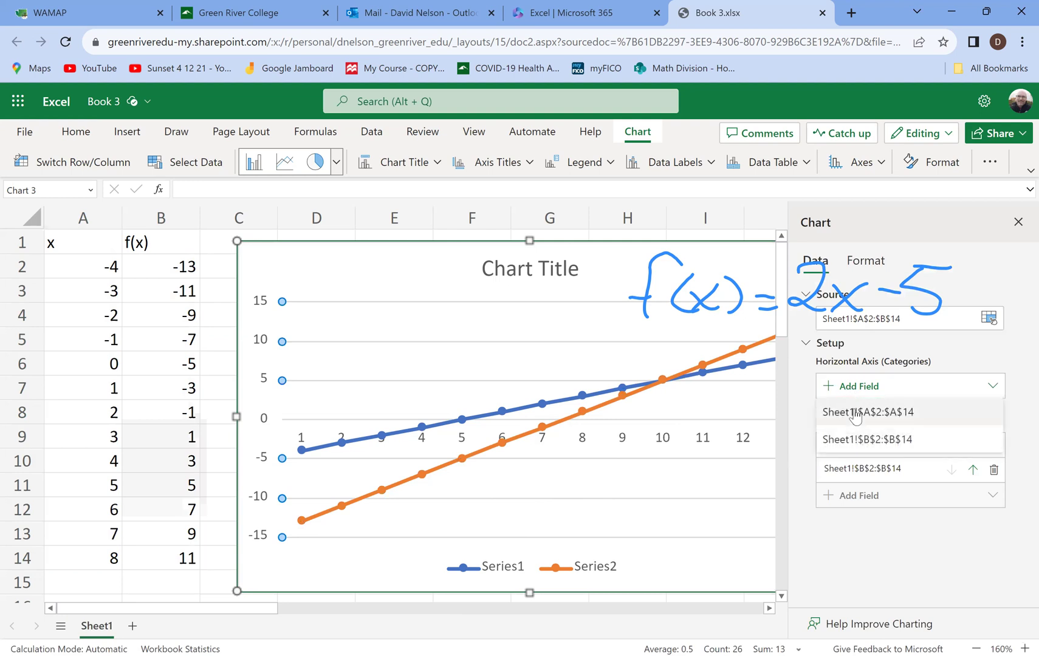
{"action": "left_click", "coordinate": [894, 413]}
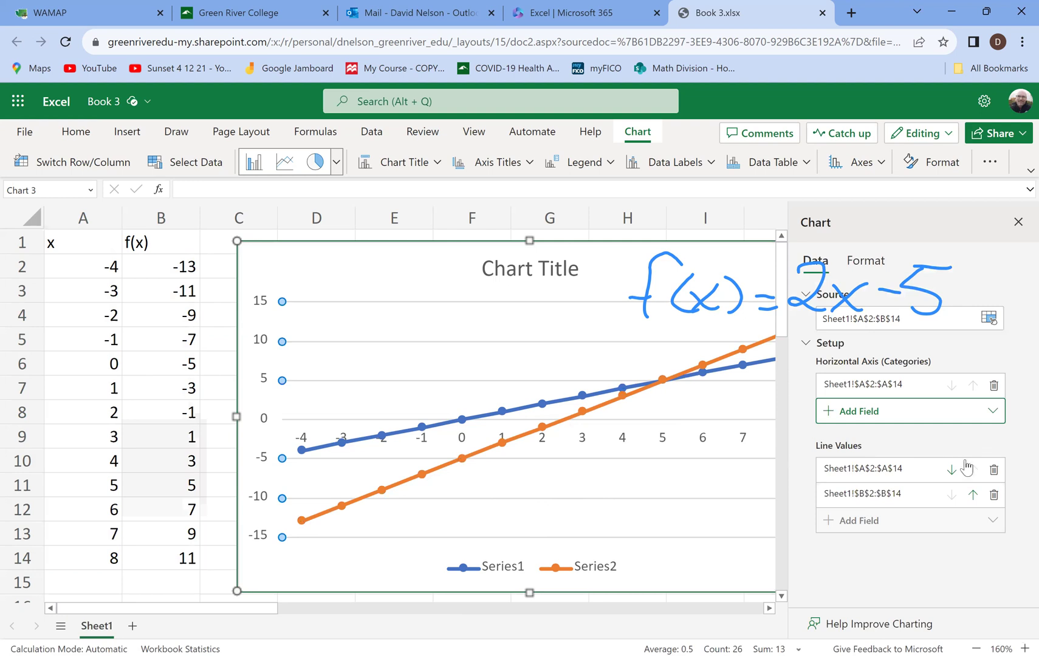
{"action": "left_click", "coordinate": [994, 471]}
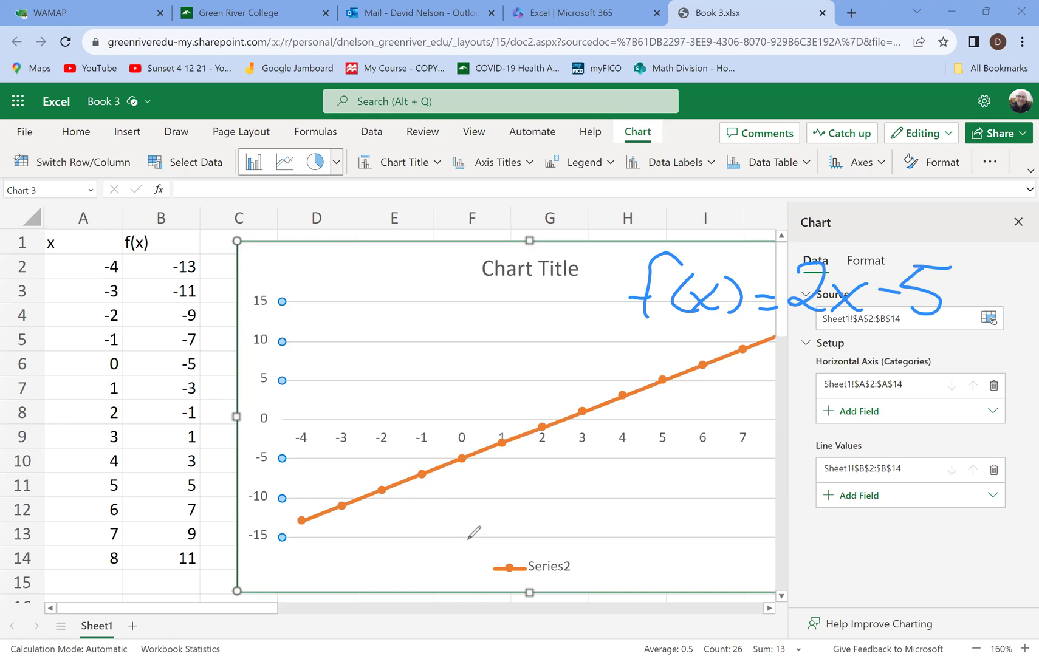
Step: Draw a freehand vertical ink line through x = 0 over the full height of the chart's plot area
{"action": "left_click_drag", "start_coordinate": [467, 539], "coordinate": [460, 296]}
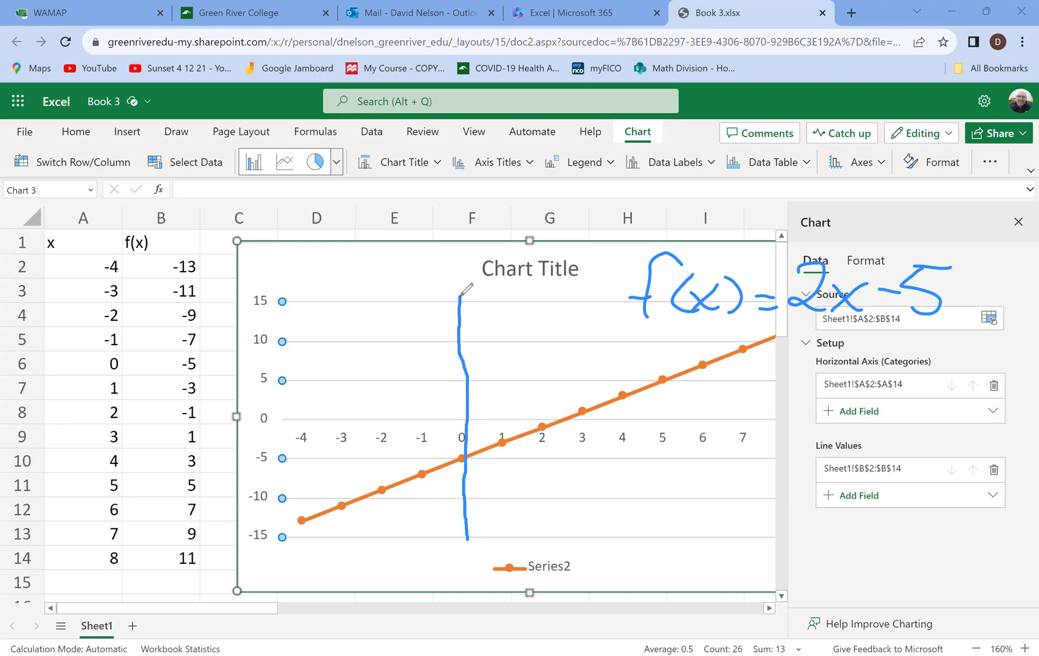